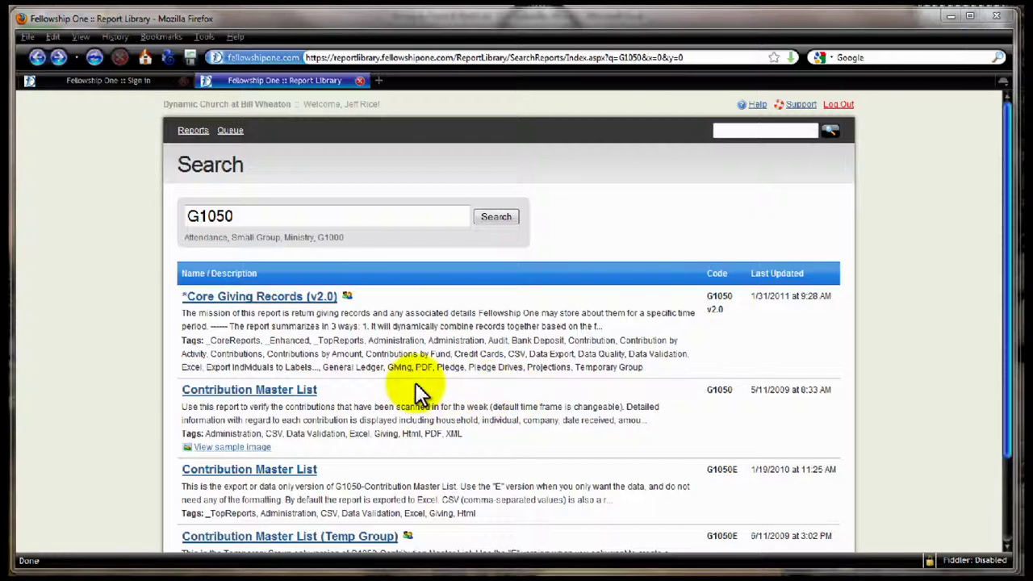
# Step: Open the *Core Giving Records (v2.0) report from the search results and view its date basis options
pyautogui.hotkey('ctrl', 'a')
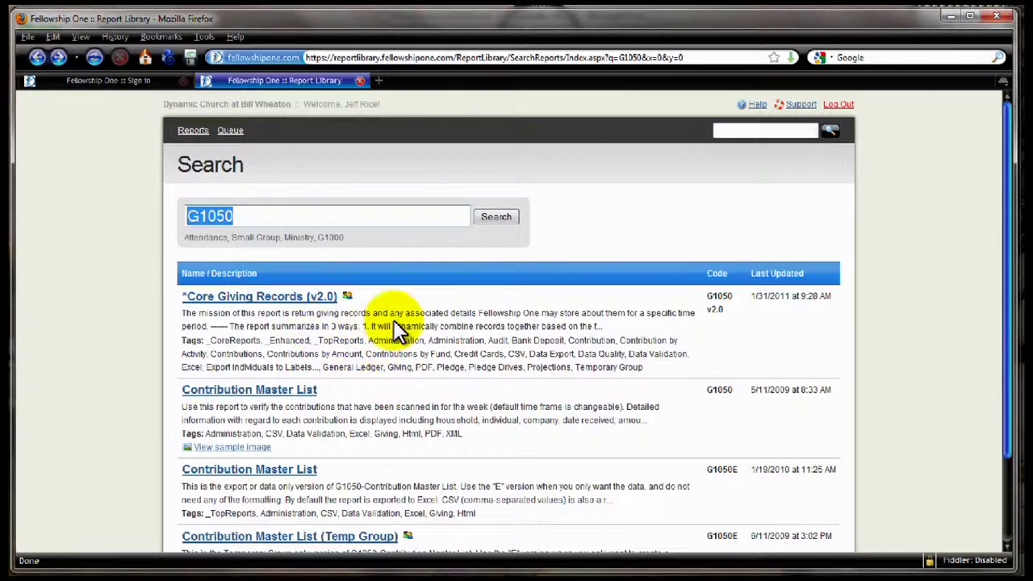
pyautogui.click(320, 300)
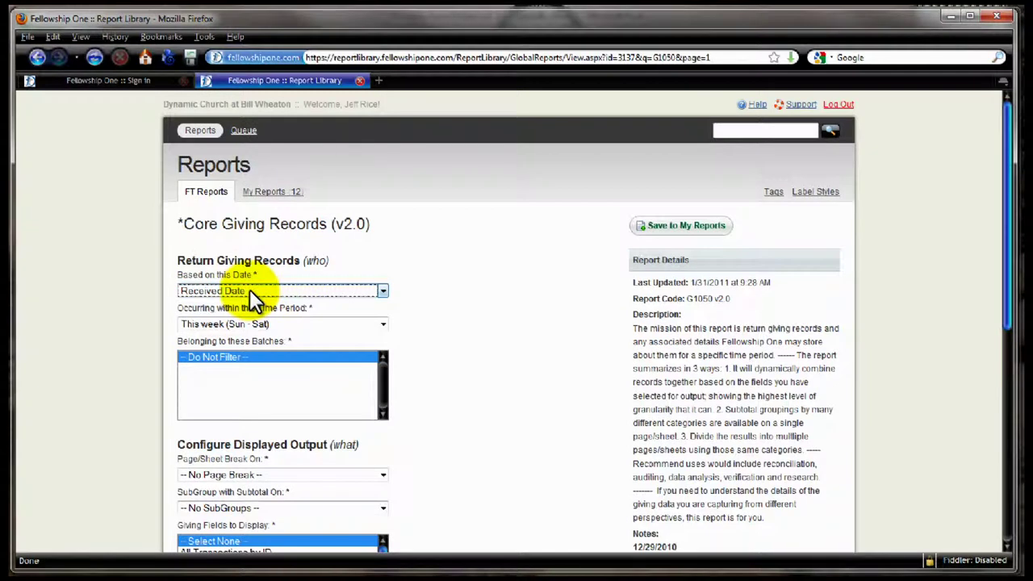
pyautogui.click(249, 290)
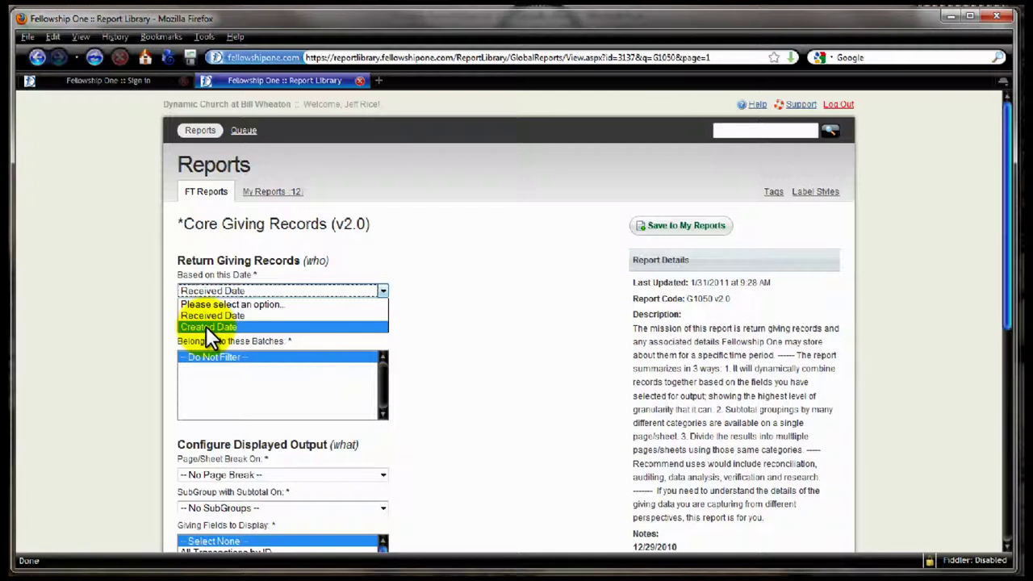
pyautogui.click(464, 324)
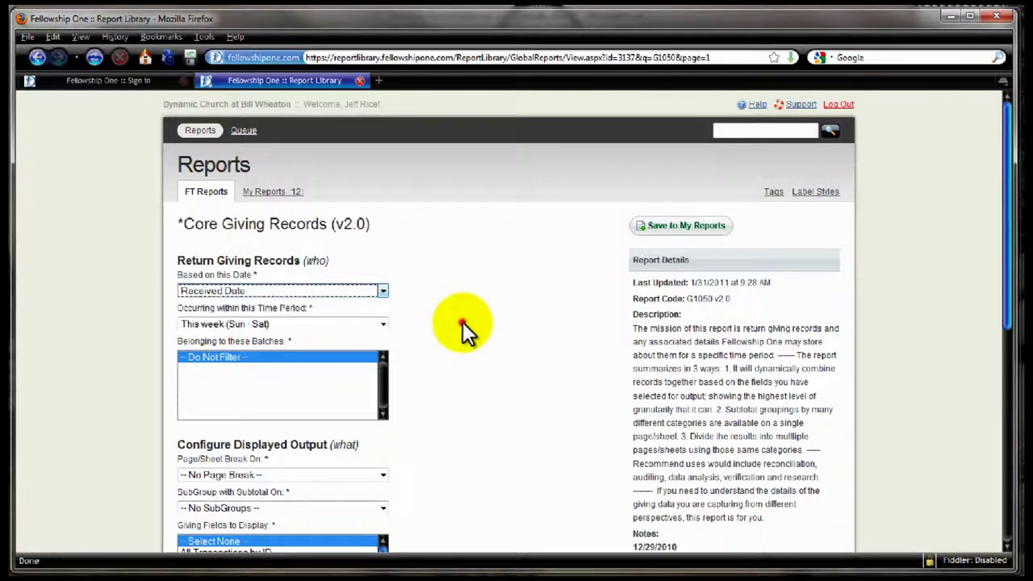
# Step: Set the giving records' time period to This year and choose Do Not Filter for the batches
pyautogui.click(276, 323)
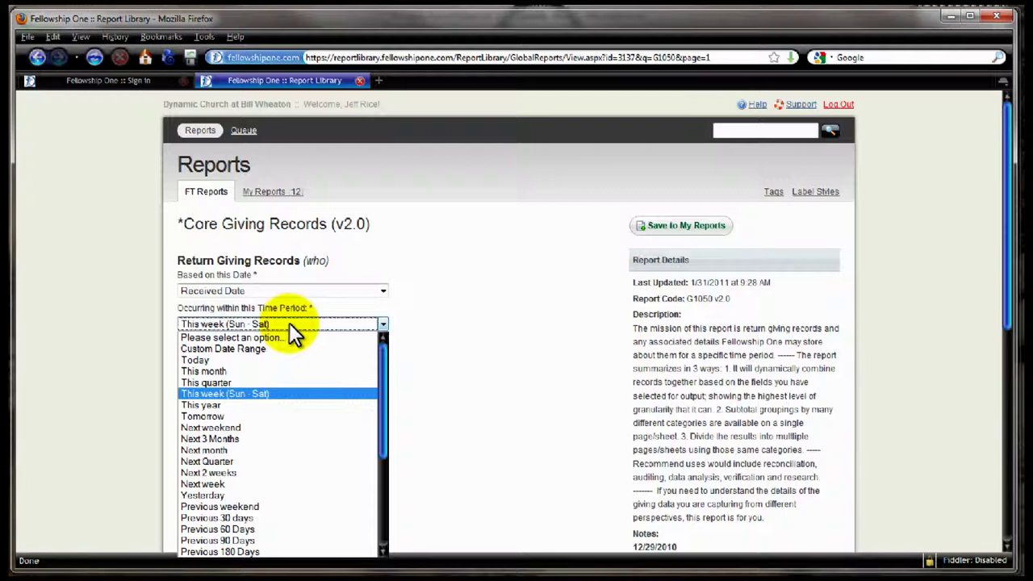
pyautogui.click(289, 321)
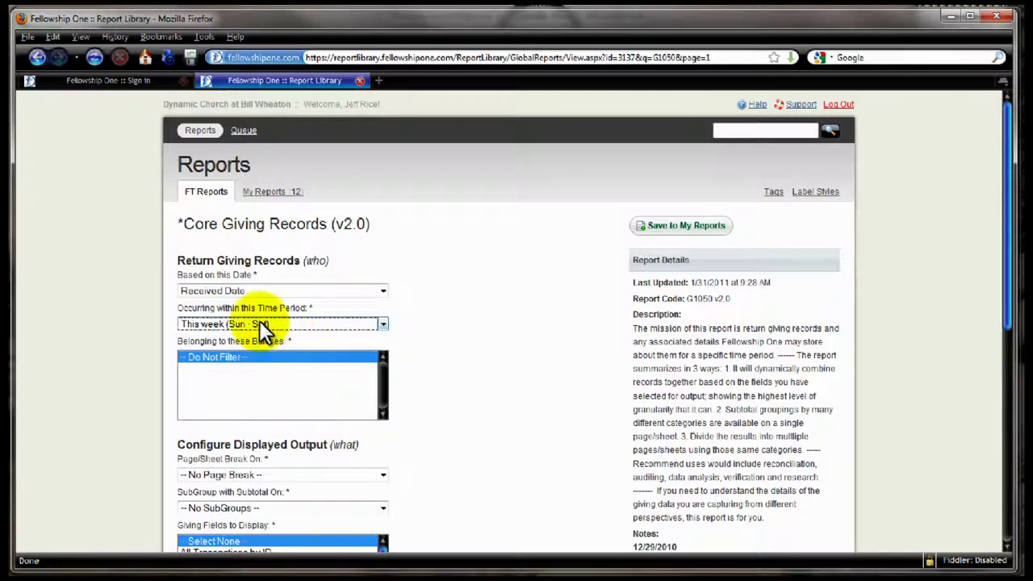
pyautogui.click(265, 324)
pyautogui.click(220, 405)
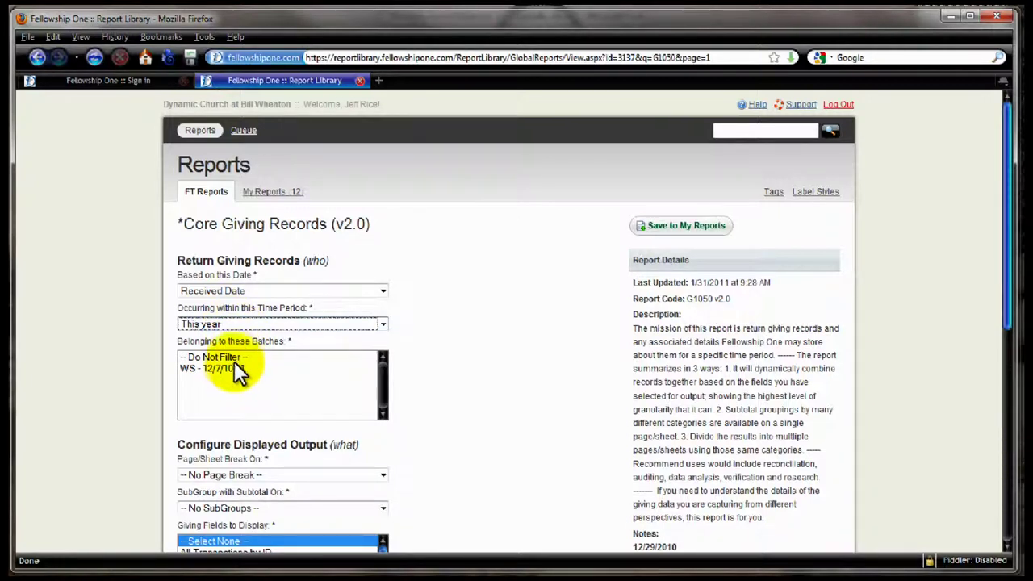
pyautogui.click(235, 358)
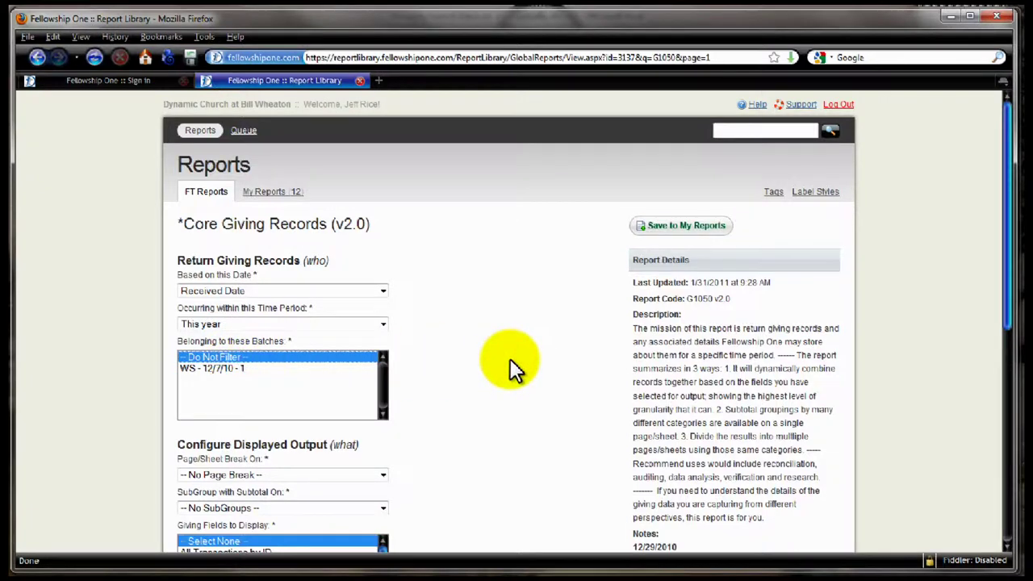
# Step: Review the available page/sheet break and subgroup subtotal options for the report output
pyautogui.scroll(-5, 510, 358)
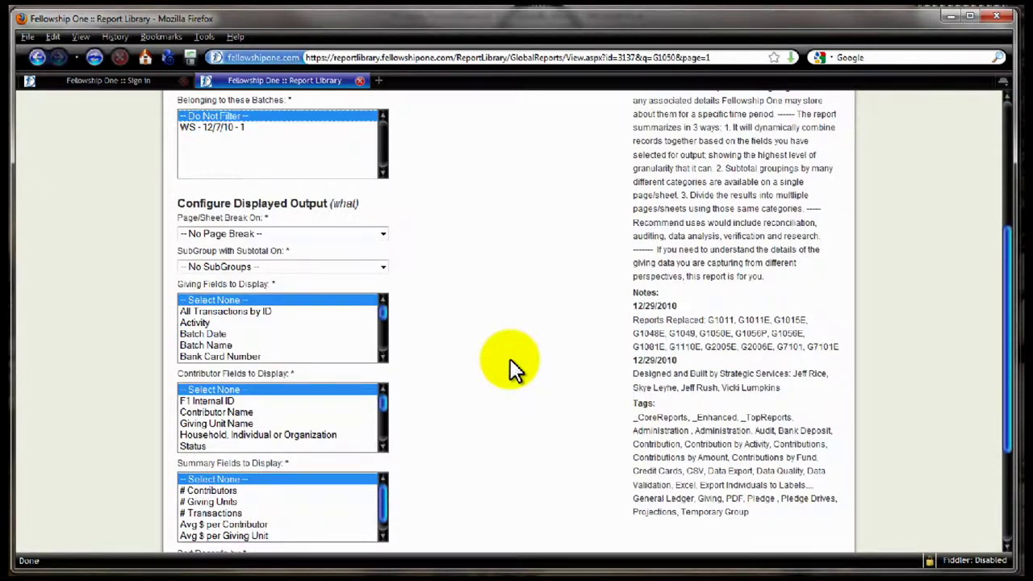
pyautogui.click(259, 234)
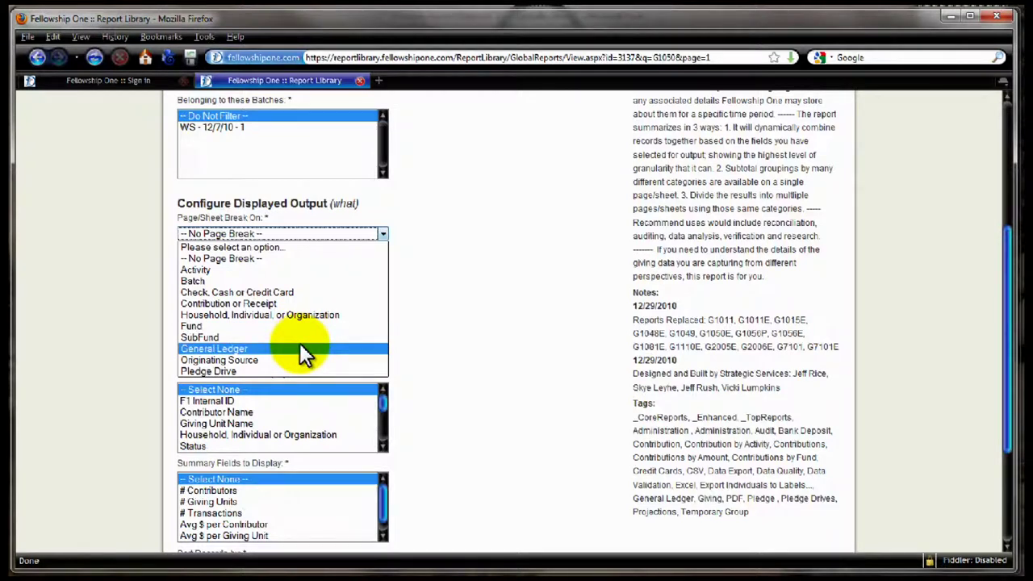
pyautogui.click(442, 299)
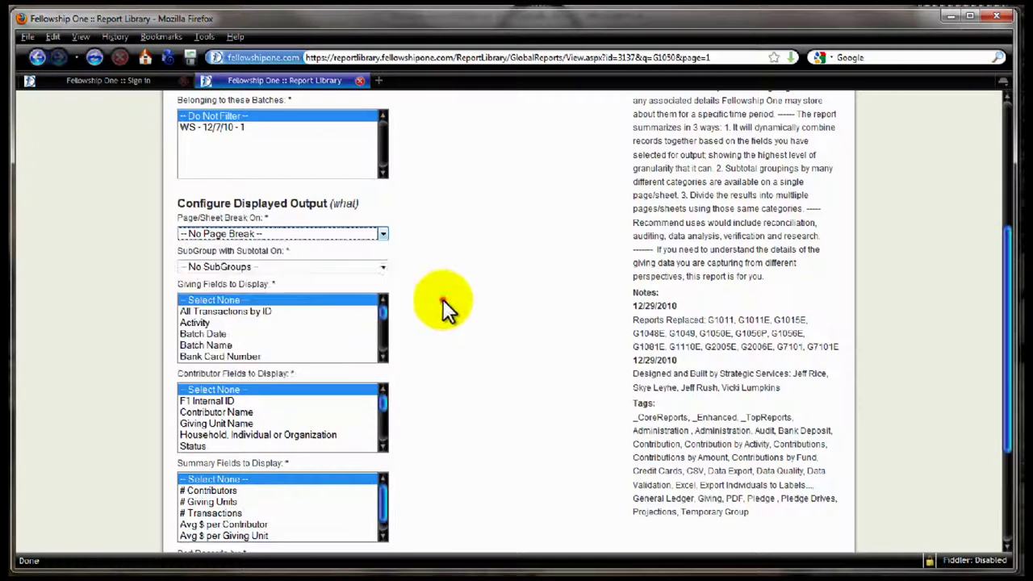
pyautogui.click(328, 265)
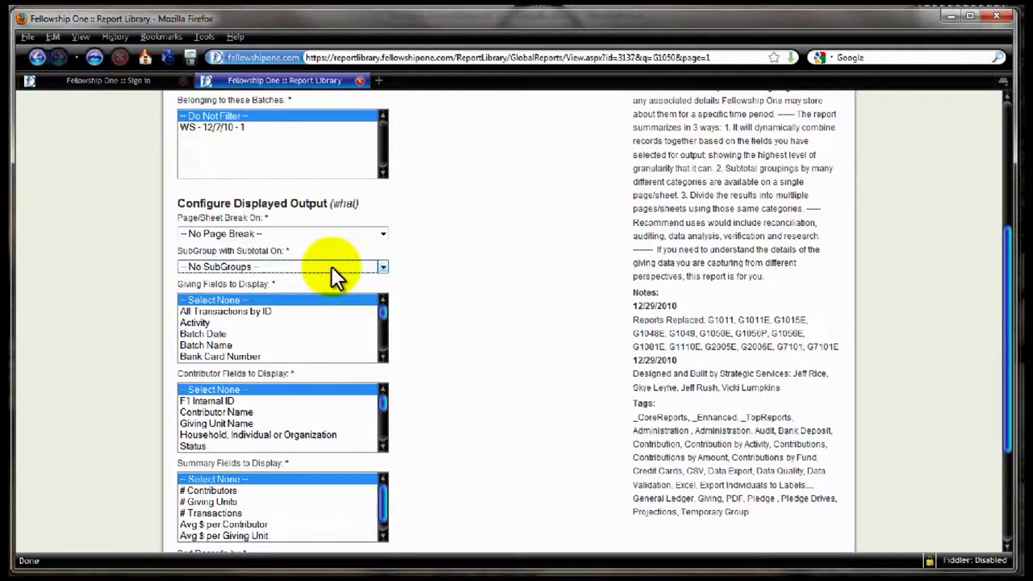
pyautogui.click(331, 266)
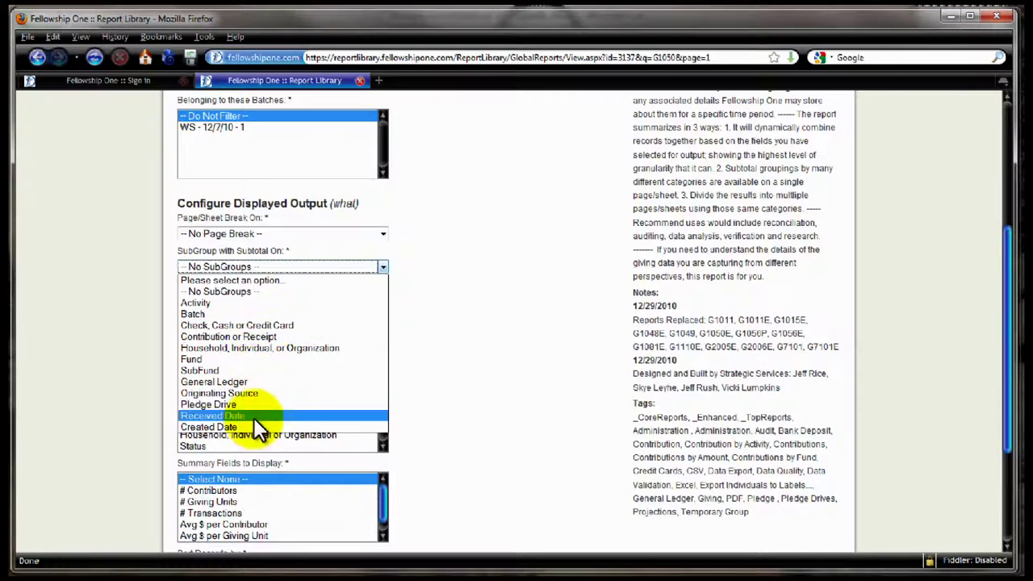
pyautogui.click(461, 386)
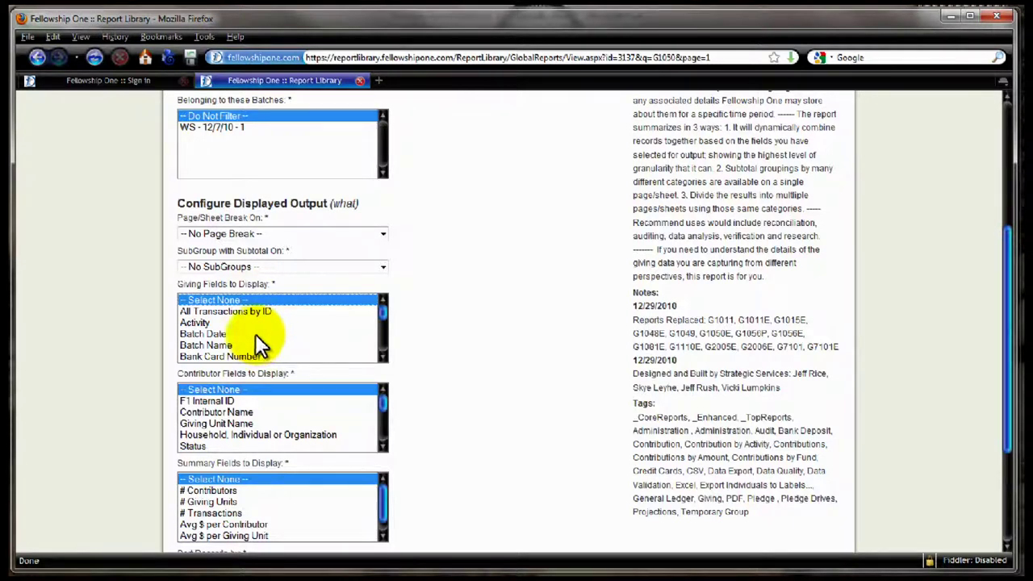
# Step: Choose Batch Name and Check, Cash or Credit Card together as the giving fields to display
pyautogui.click(216, 346)
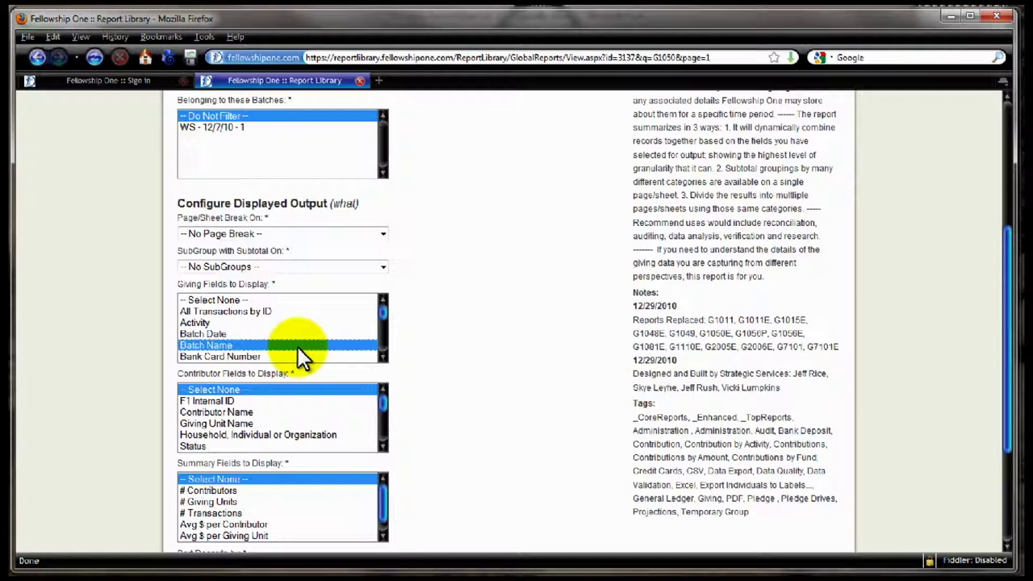
pyautogui.click(382, 356)
pyautogui.click(382, 356)
pyautogui.click(383, 356)
pyautogui.click(382, 356)
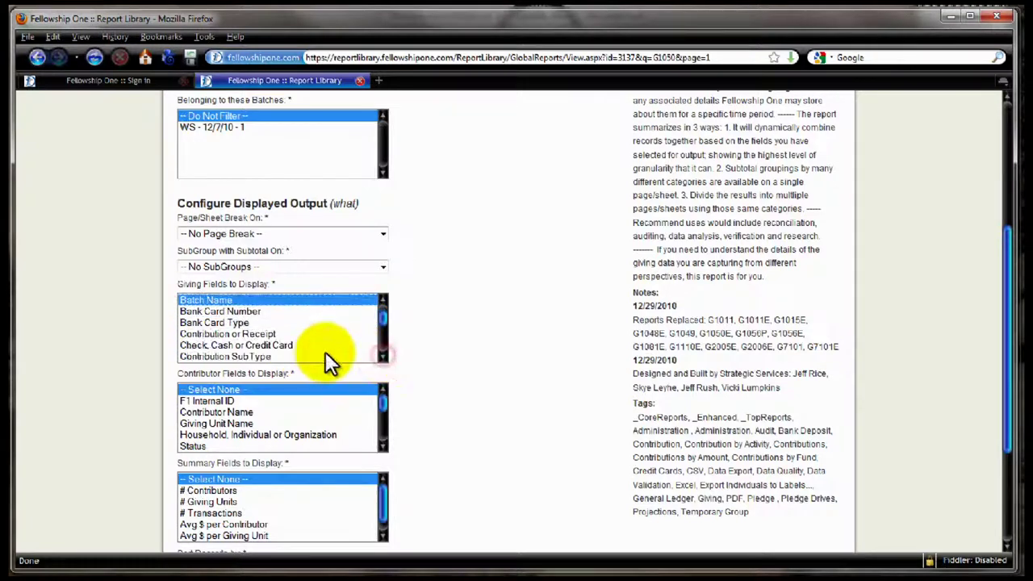
pyautogui.keyDown('ctrl'); pyautogui.click(294, 345); pyautogui.keyUp('ctrl')
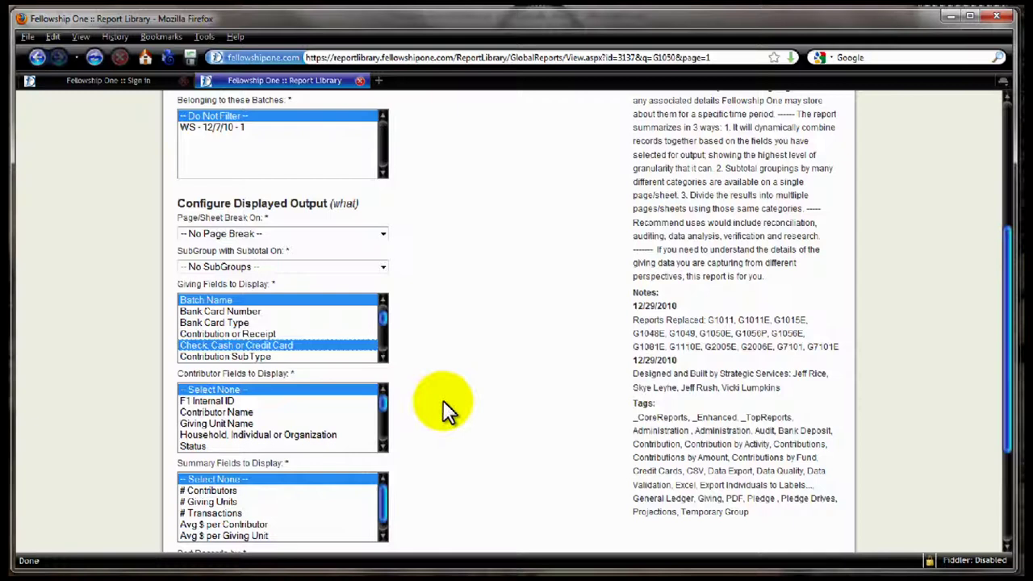
# Step: Choose # Transactions as the summary field to display in the report
pyautogui.scroll(-2, 443, 400)
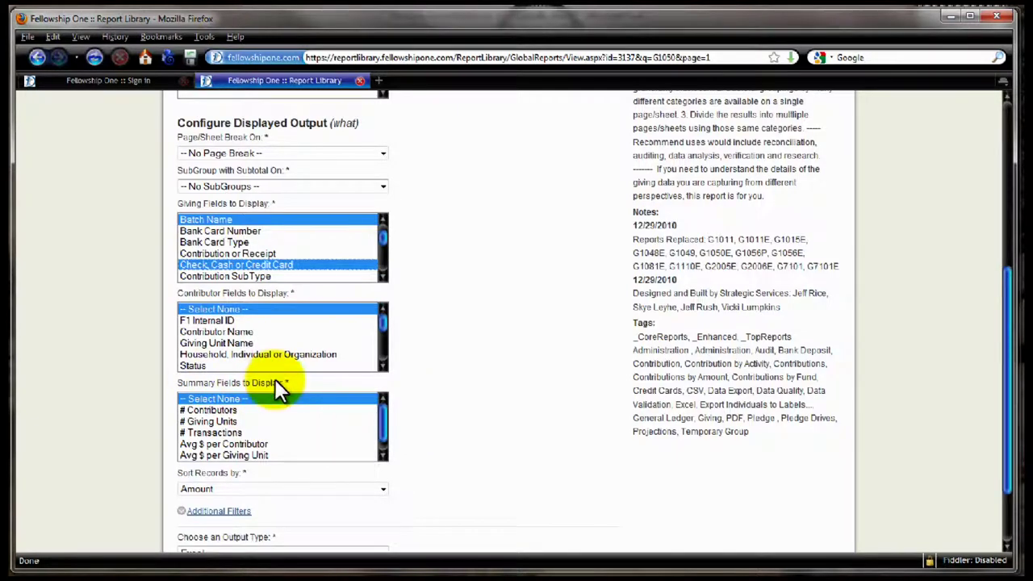
pyautogui.click(232, 410)
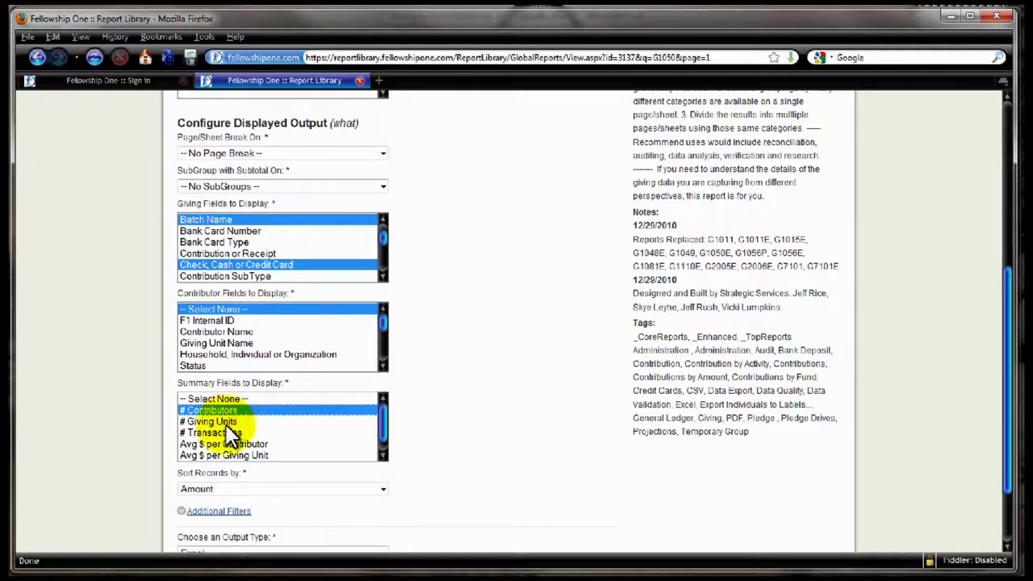
pyautogui.click(228, 422)
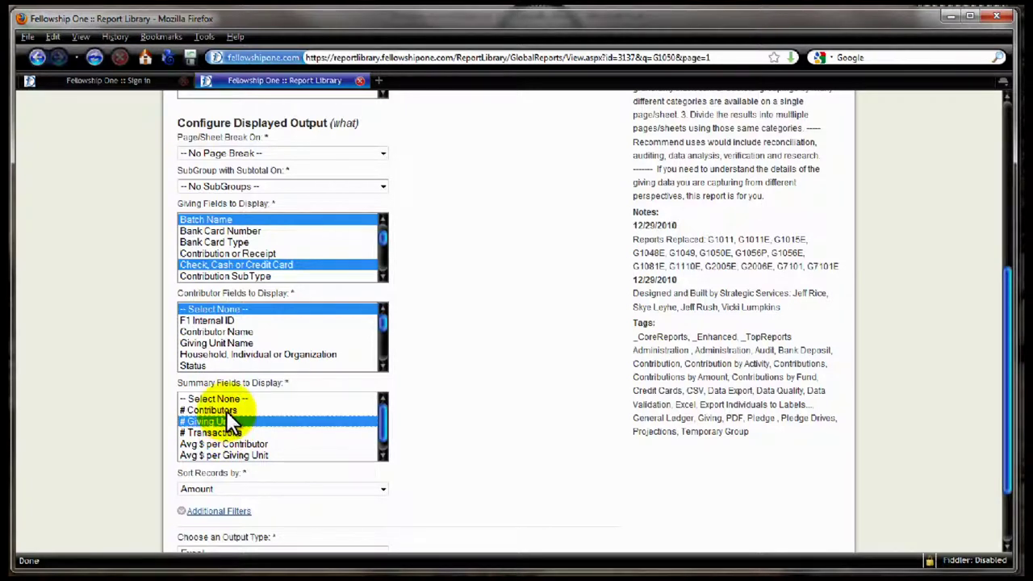
pyautogui.click(224, 433)
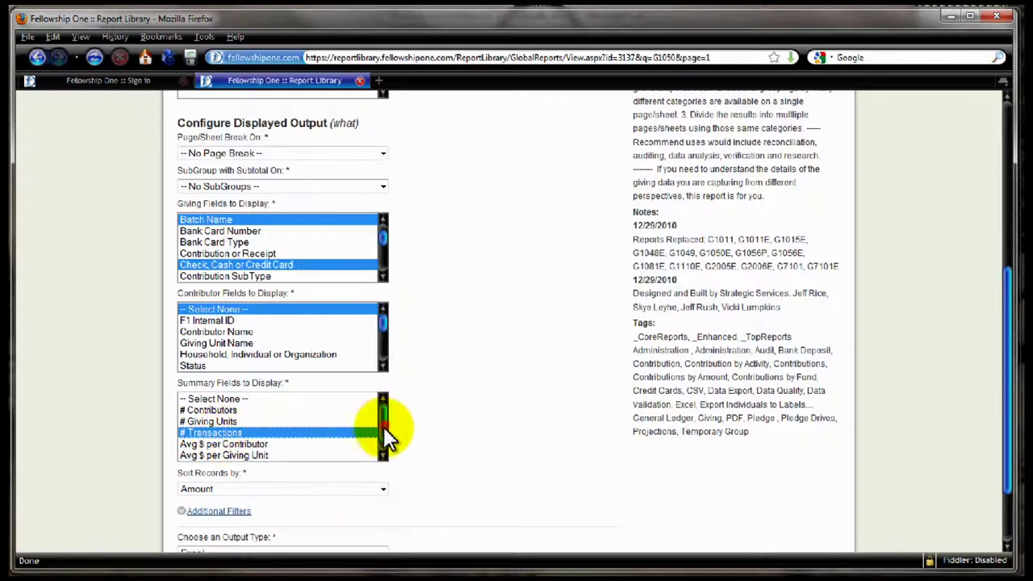
pyautogui.scroll(-1, 392, 438)
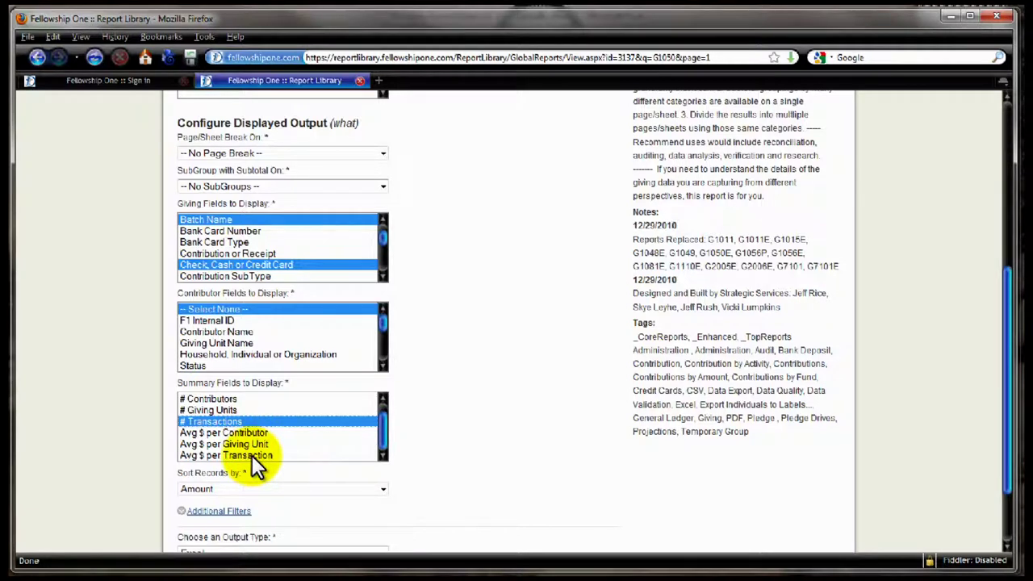
# Step: Review the sort orders available for the report's records
pyautogui.click(246, 483)
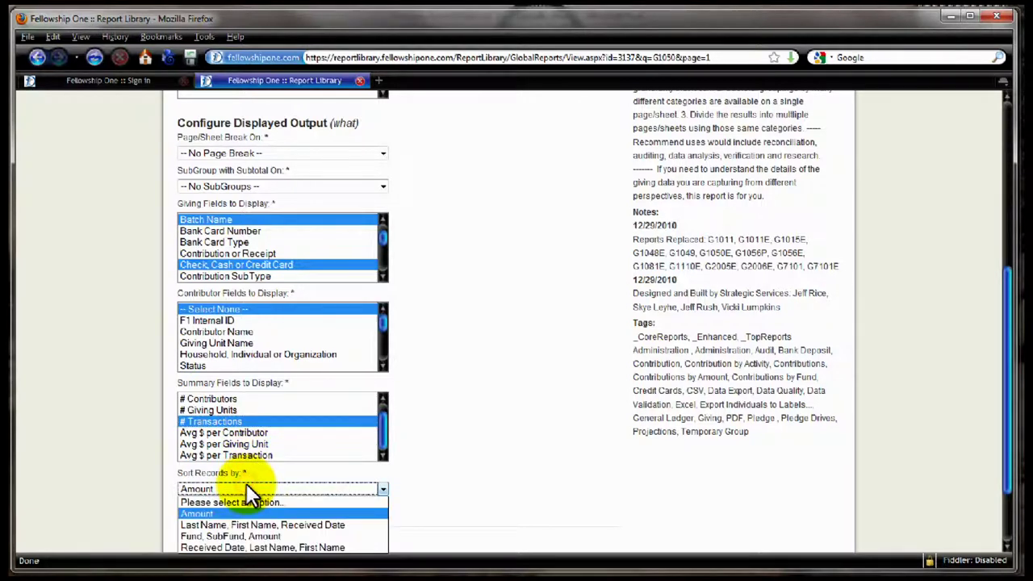
pyautogui.click(352, 492)
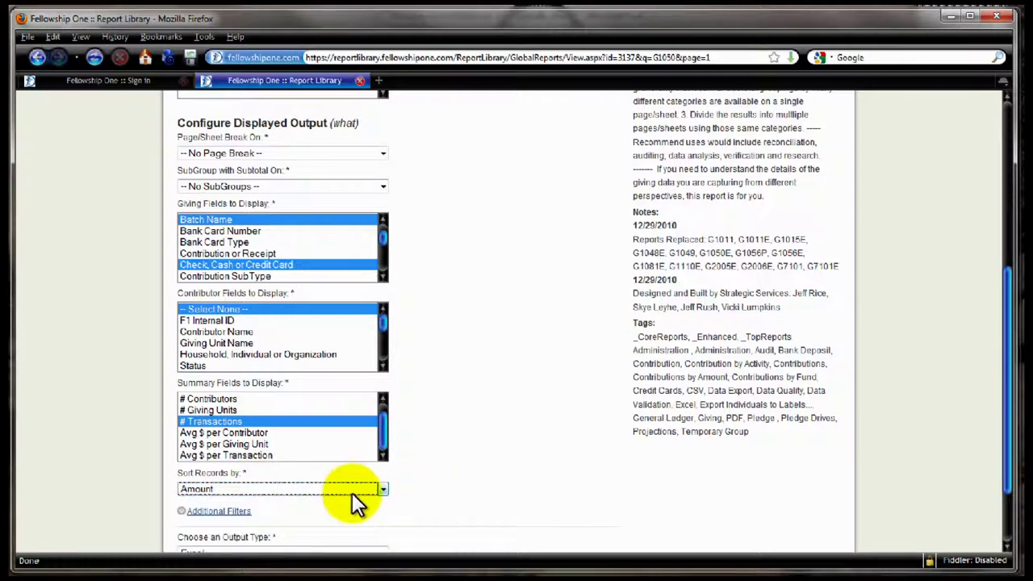
pyautogui.scroll(-2, 437, 488)
pyautogui.click(355, 399)
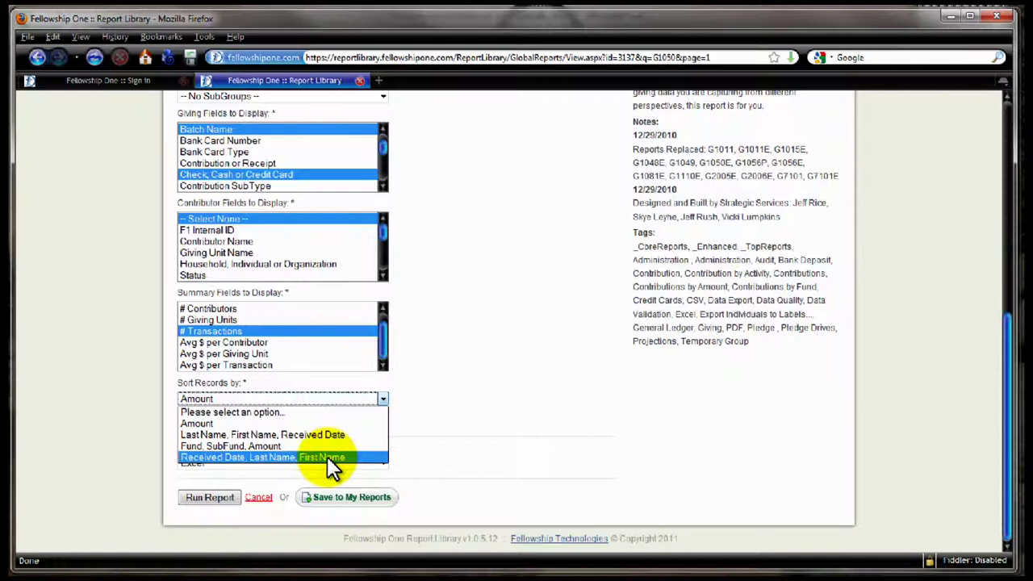
pyautogui.click(419, 440)
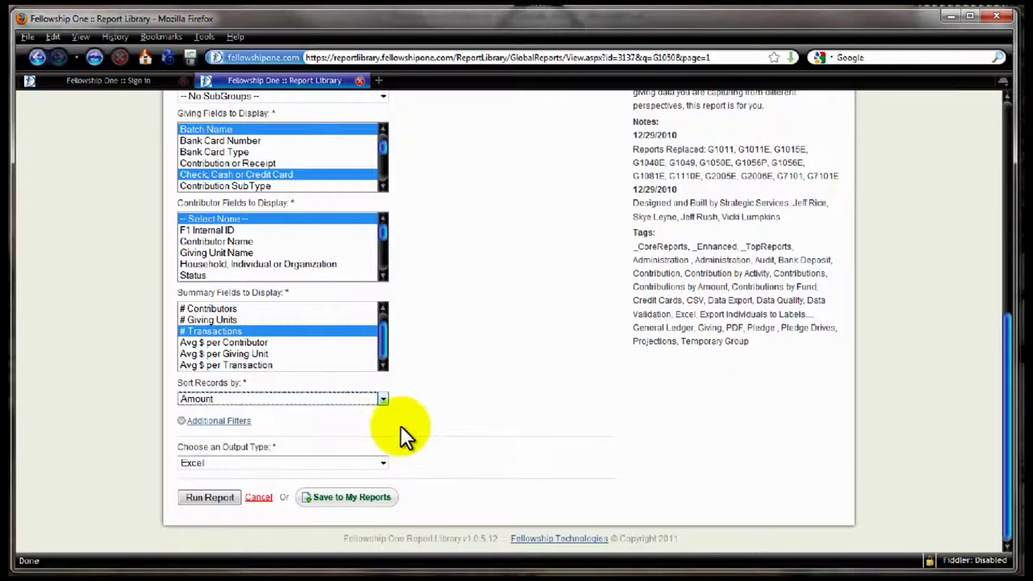
# Step: Expand the report's additional filters and bring the giving sources filter into view
pyautogui.click(223, 420)
pyautogui.scroll(4, 420, 314)
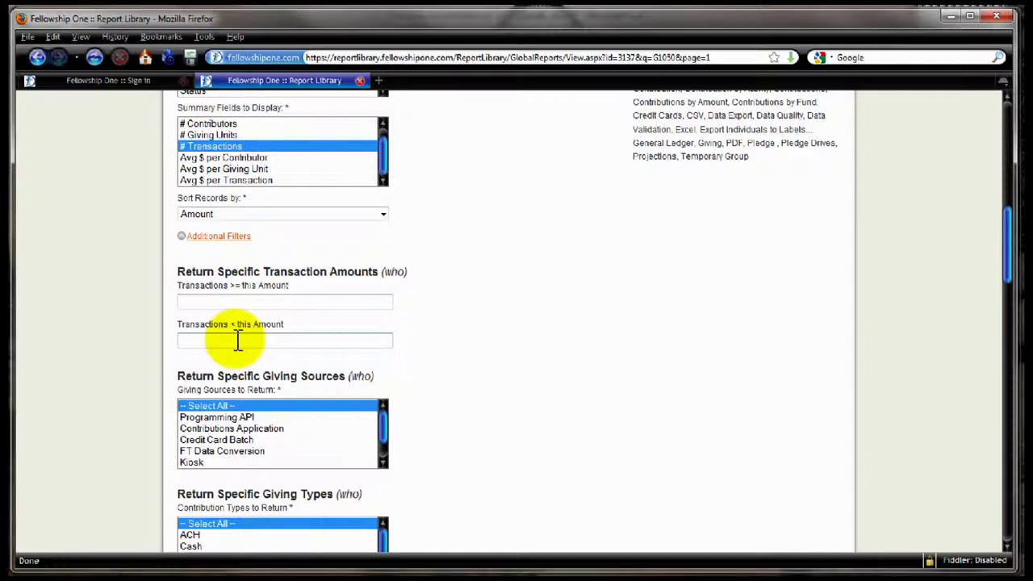
pyautogui.scroll(-2, 429, 338)
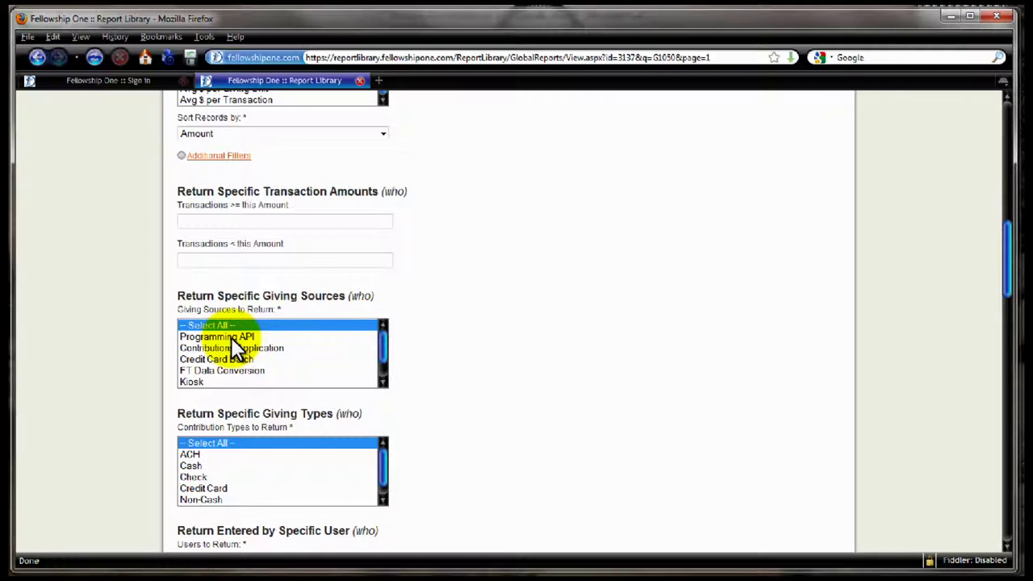
# Step: Restrict the giving sources to return to Contributions Application
pyautogui.click(227, 359)
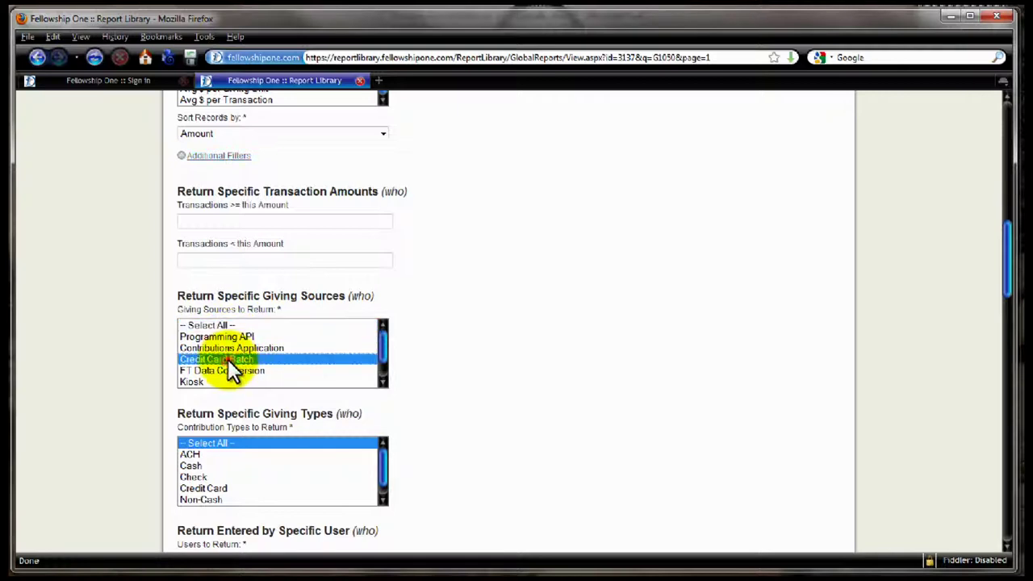
pyautogui.click(228, 371)
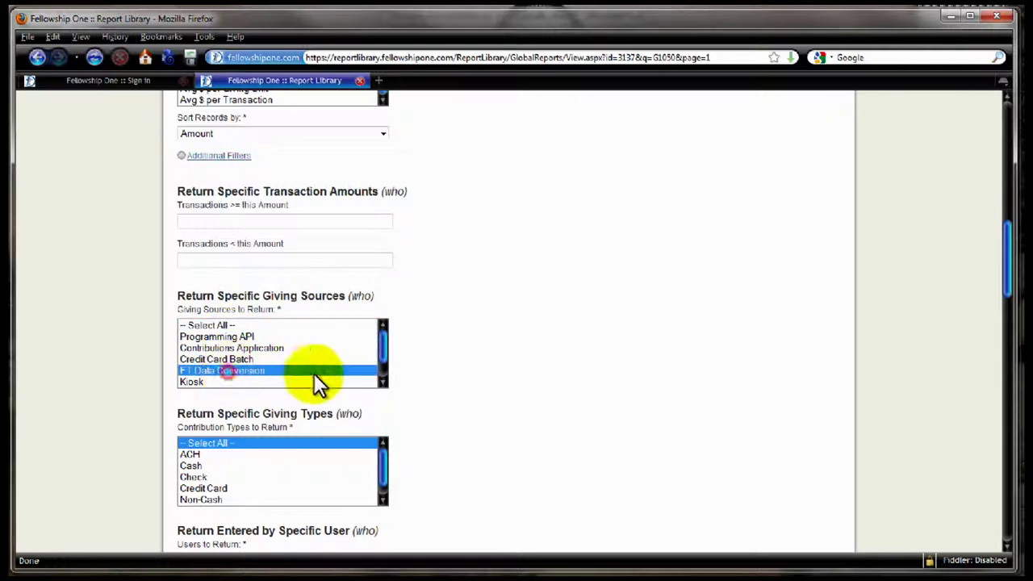
pyautogui.click(382, 381)
pyautogui.click(225, 370)
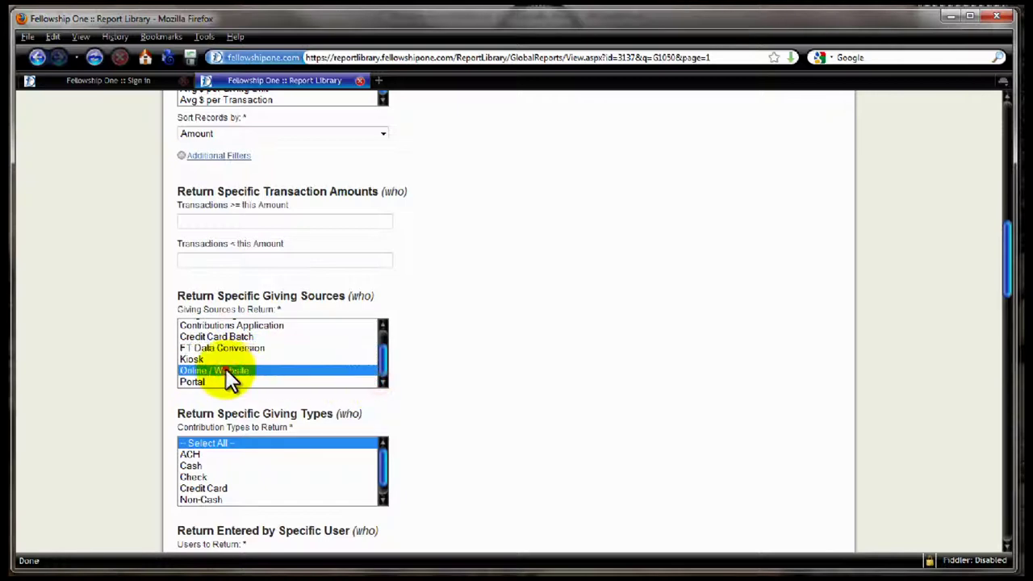
pyautogui.click(222, 382)
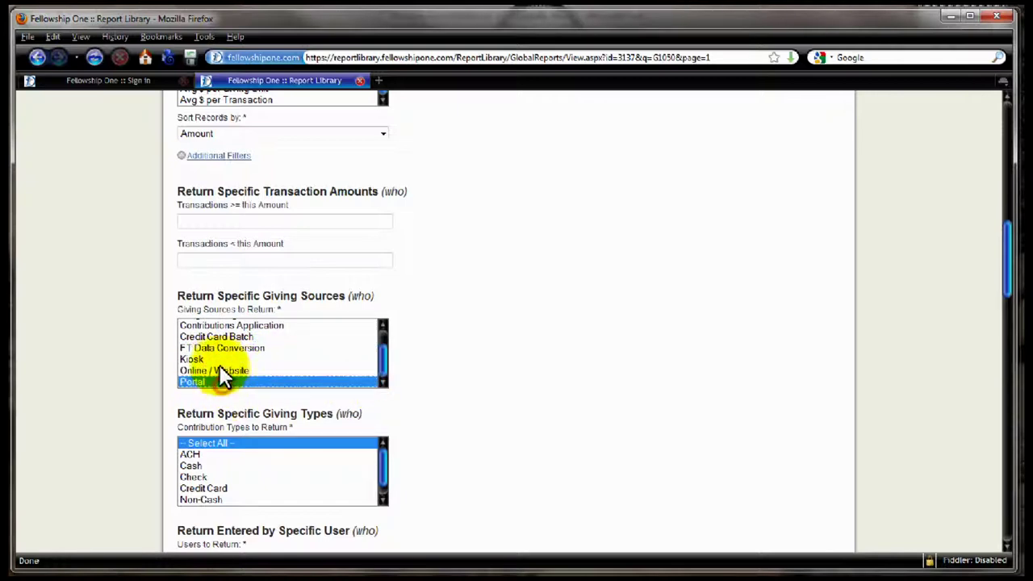
pyautogui.click(220, 359)
pyautogui.click(266, 322)
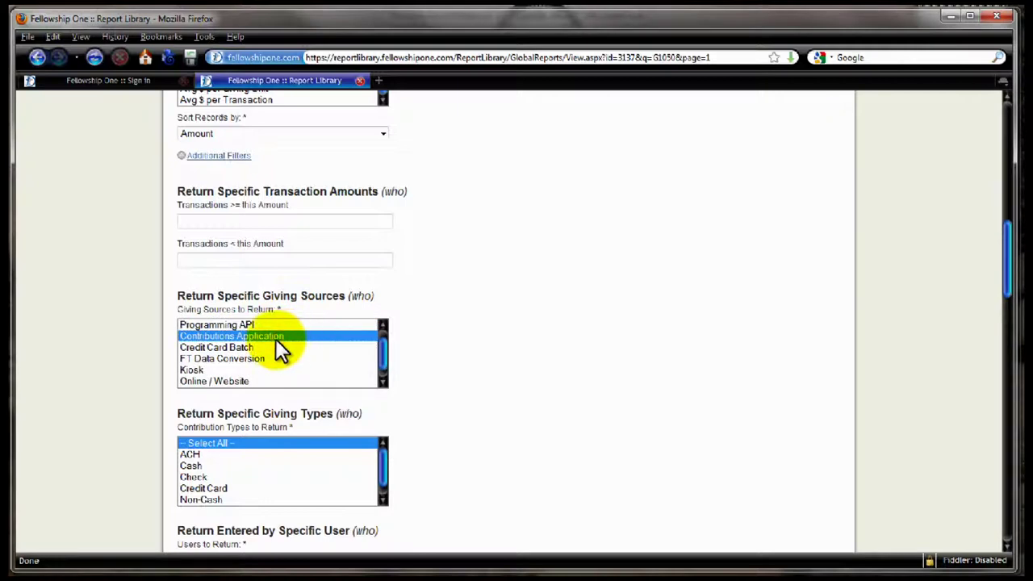
# Step: Examine the choices offered by the giving type, entered-by user, fund, subfund and fund type filters
pyautogui.scroll(-4, 426, 347)
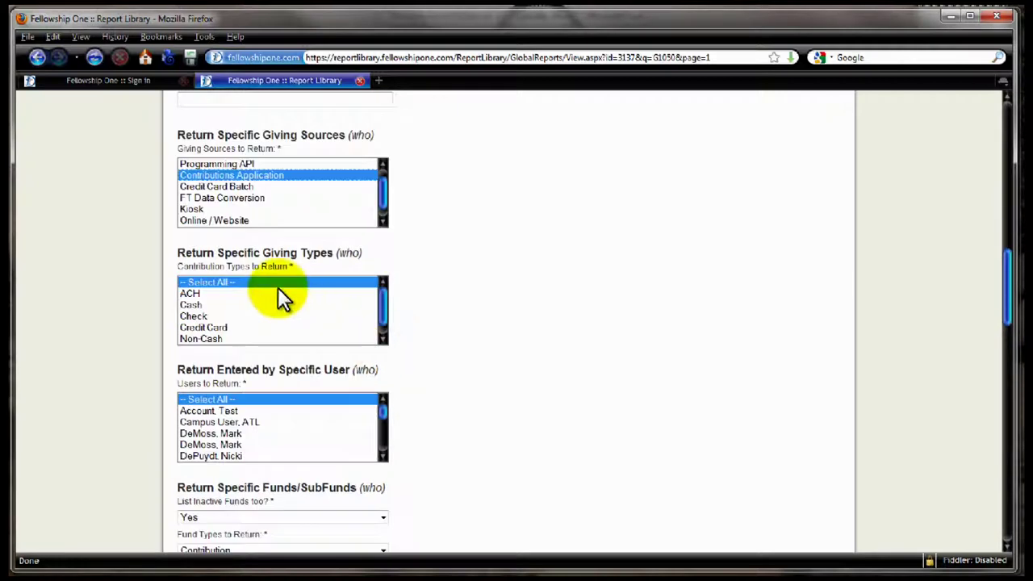
pyautogui.moveTo(384, 305); pyautogui.dragTo(380, 314)
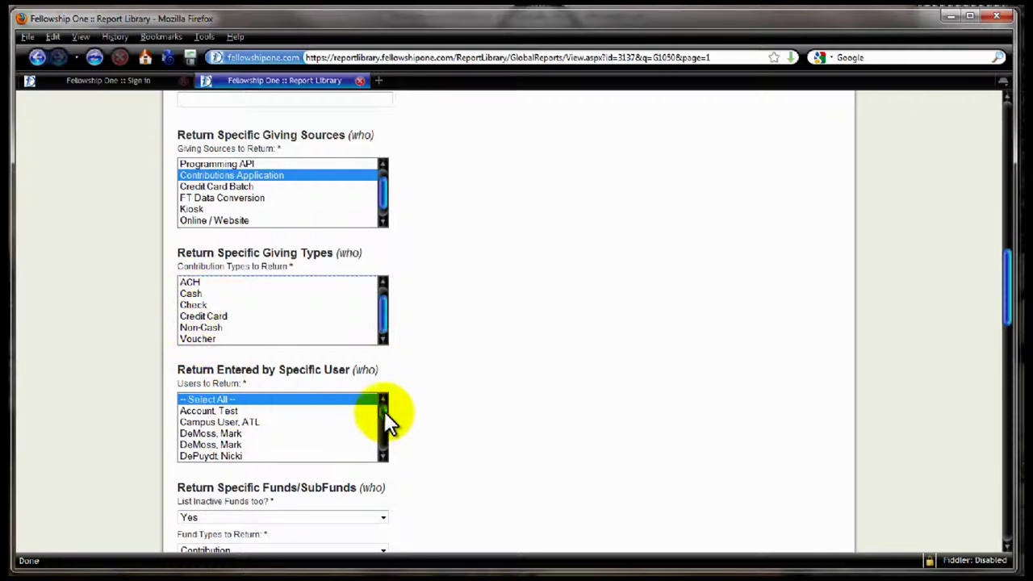
pyautogui.moveTo(384, 411); pyautogui.dragTo(379, 452)
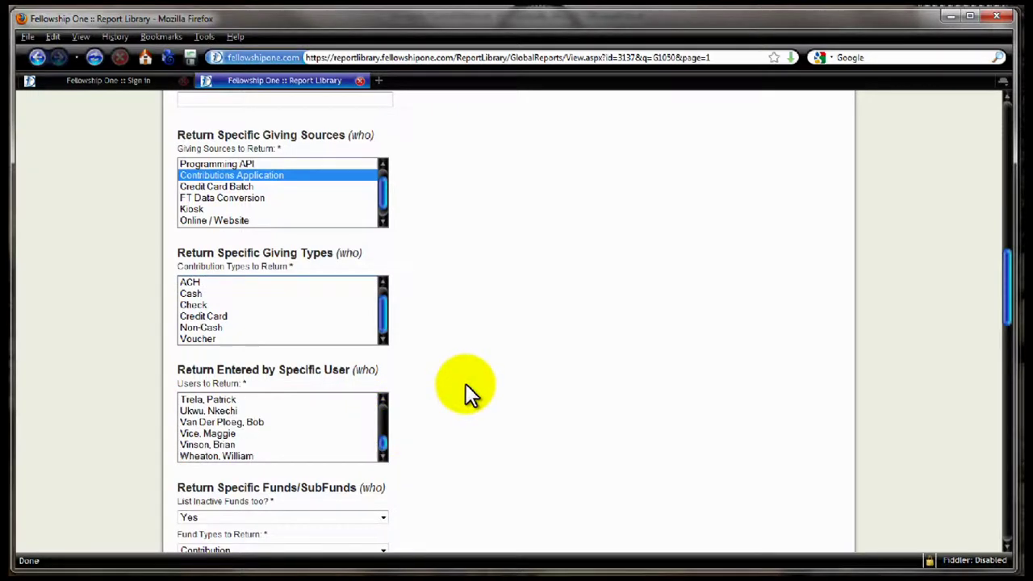
pyautogui.scroll(-7, 465, 384)
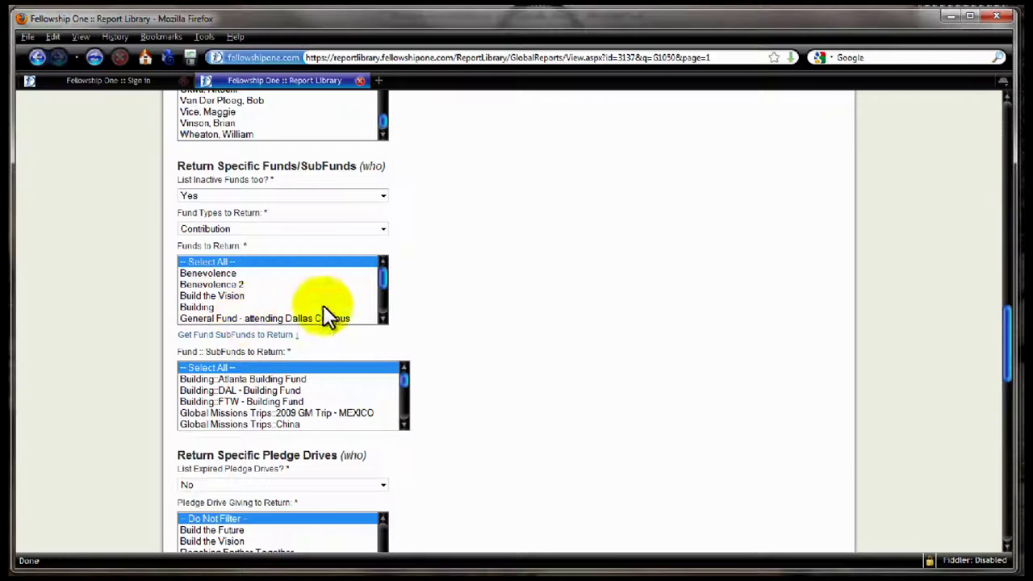
pyautogui.moveTo(384, 272); pyautogui.dragTo(383, 304)
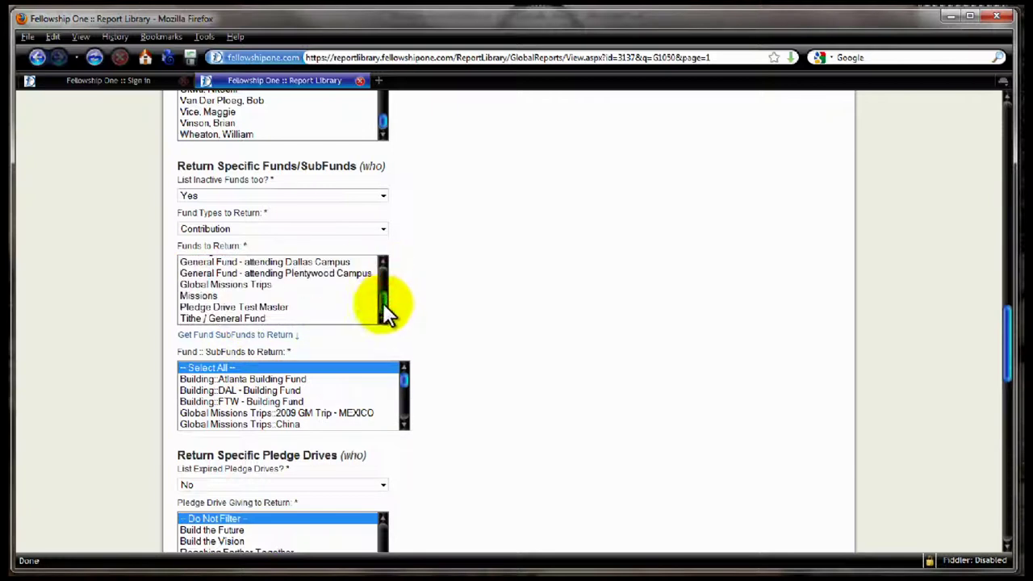
pyautogui.moveTo(399, 378); pyautogui.dragTo(401, 408)
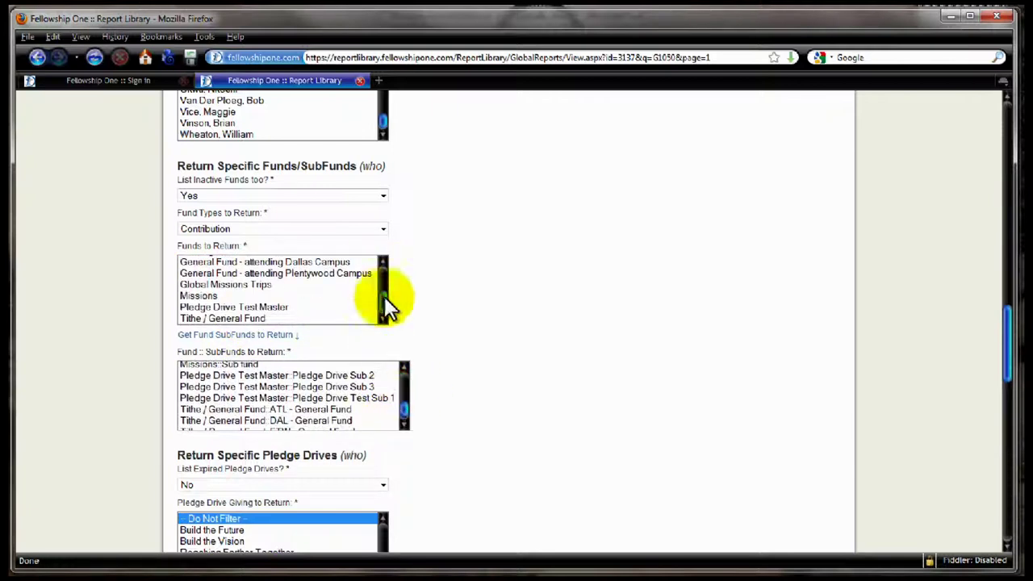
pyautogui.click(381, 229)
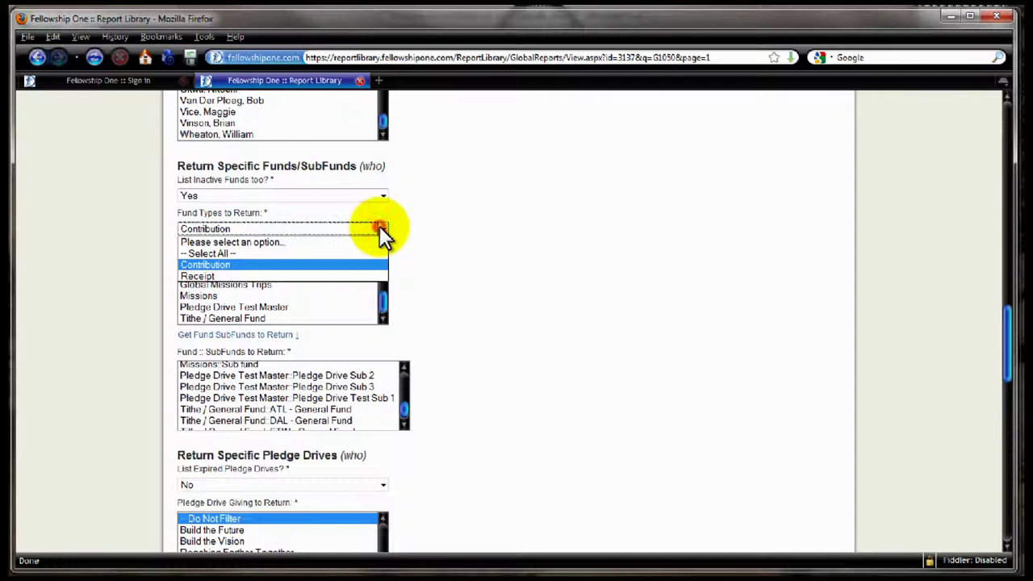
pyautogui.click(459, 269)
# Step: Search the giving unit candidates by surname, select the household with a hyphenated surname, and retrieve its specific givers to return
pyautogui.scroll(-4, 516, 310)
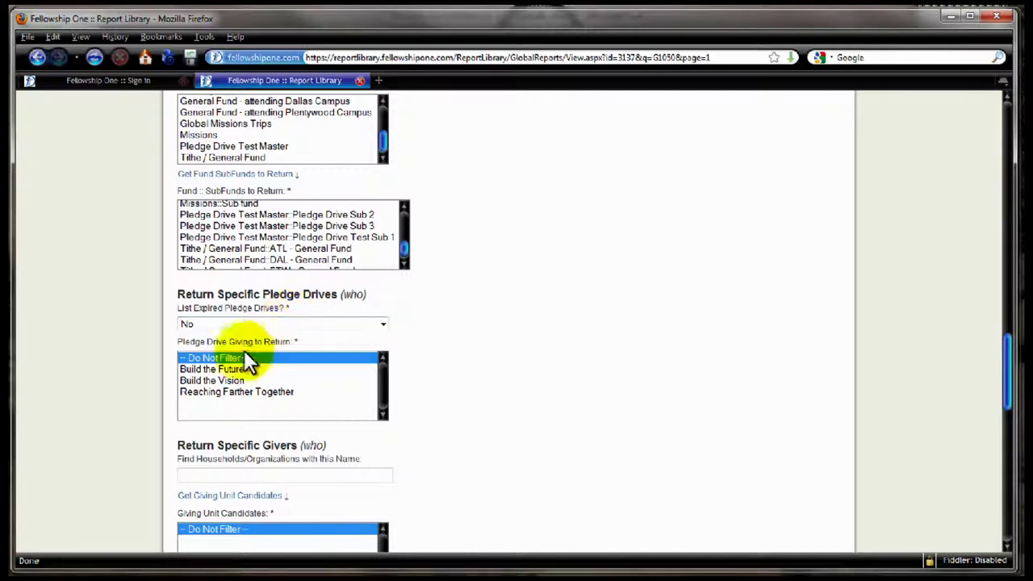
pyautogui.scroll(-6, 477, 377)
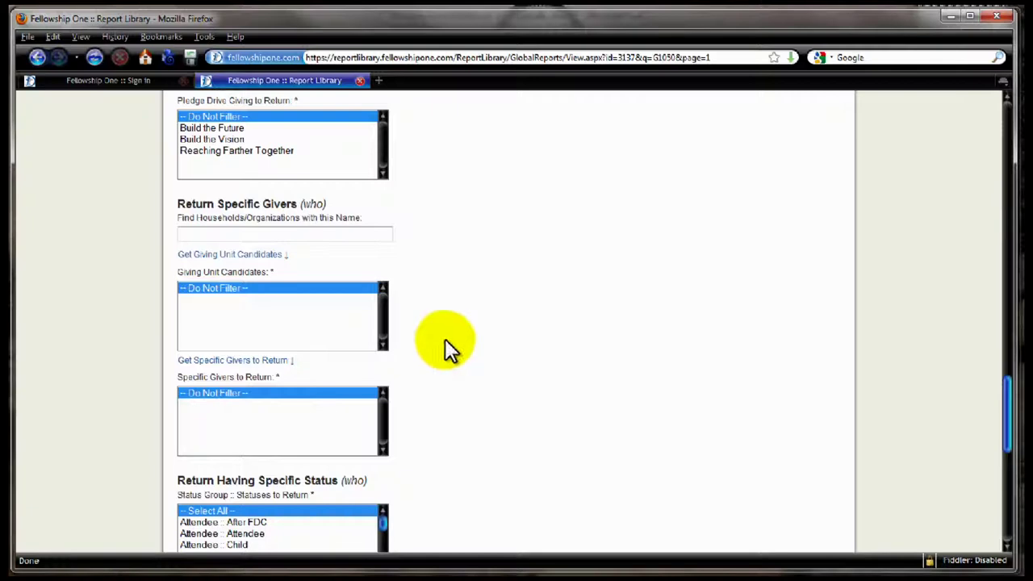
pyautogui.click(318, 236)
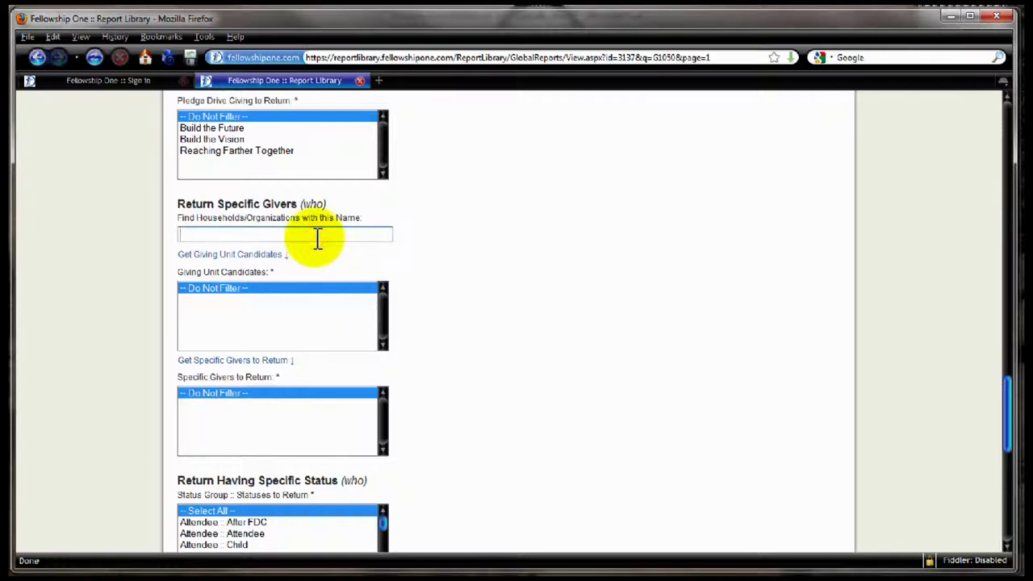
pyautogui.write('smith')
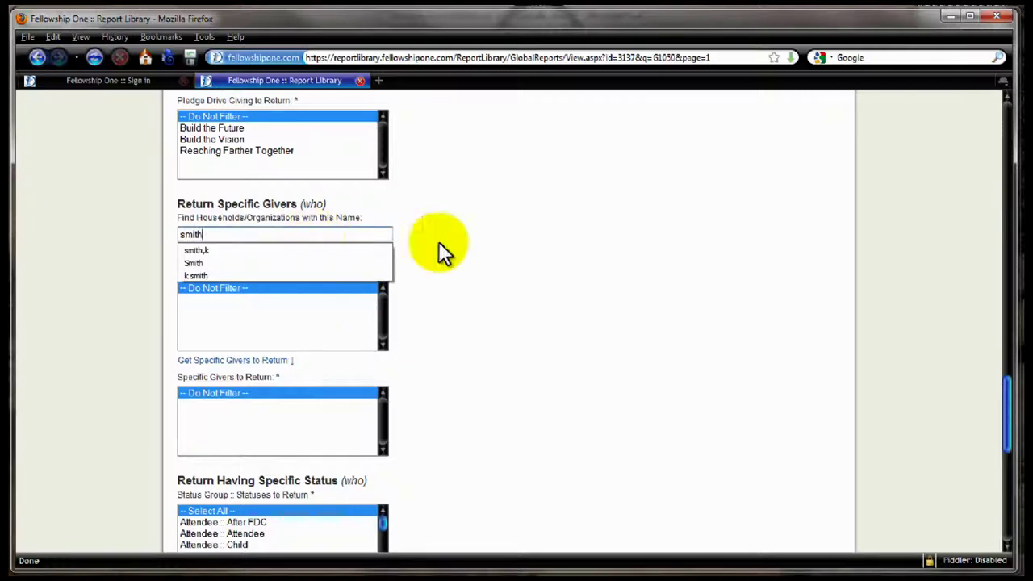
pyautogui.click(256, 257)
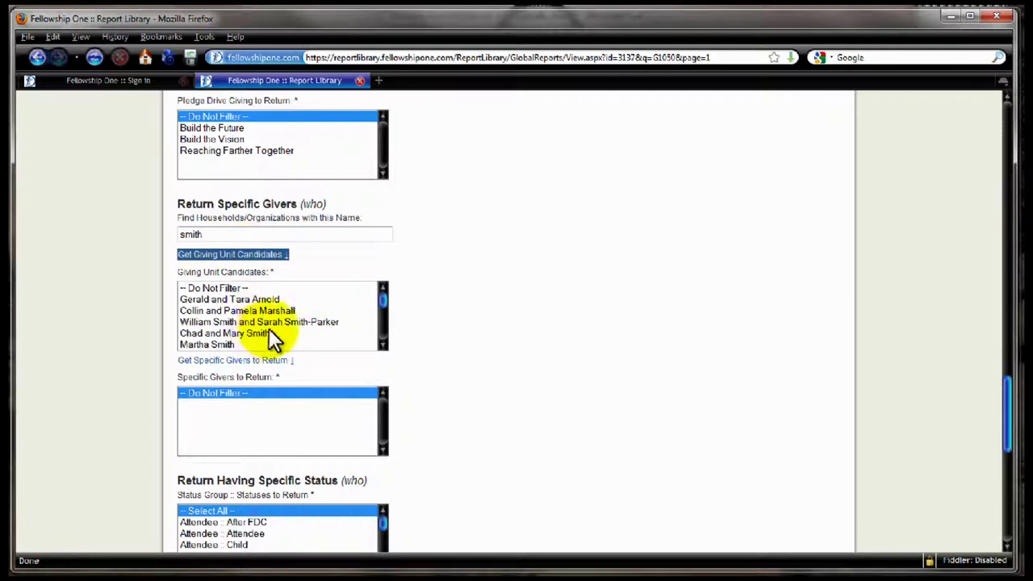
pyautogui.click(261, 322)
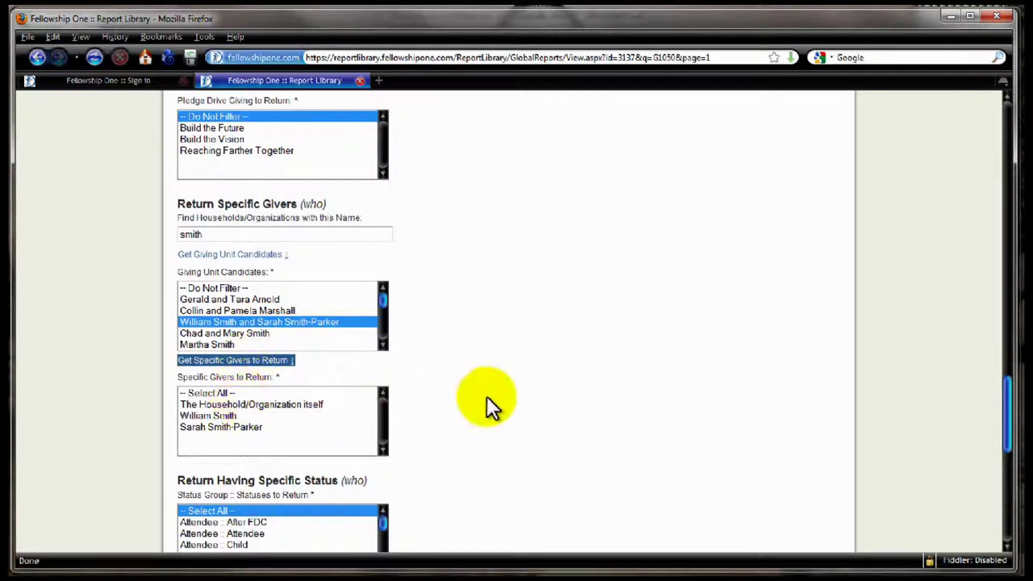
# Step: Review the status filters, the household and individual name formats, and the options for whom the temporary group will include
pyautogui.scroll(-3, 488, 395)
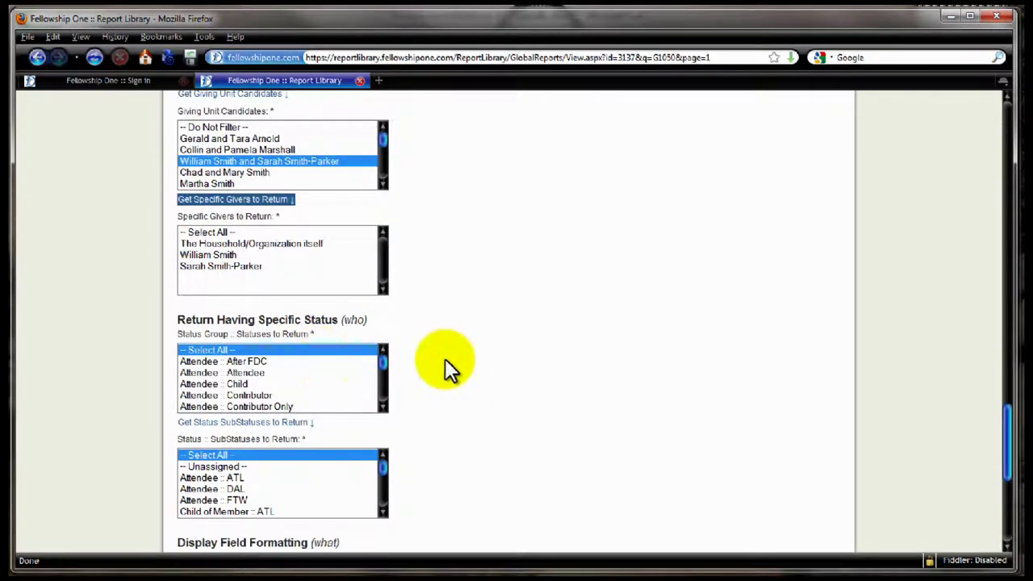
pyautogui.scroll(-6, 444, 358)
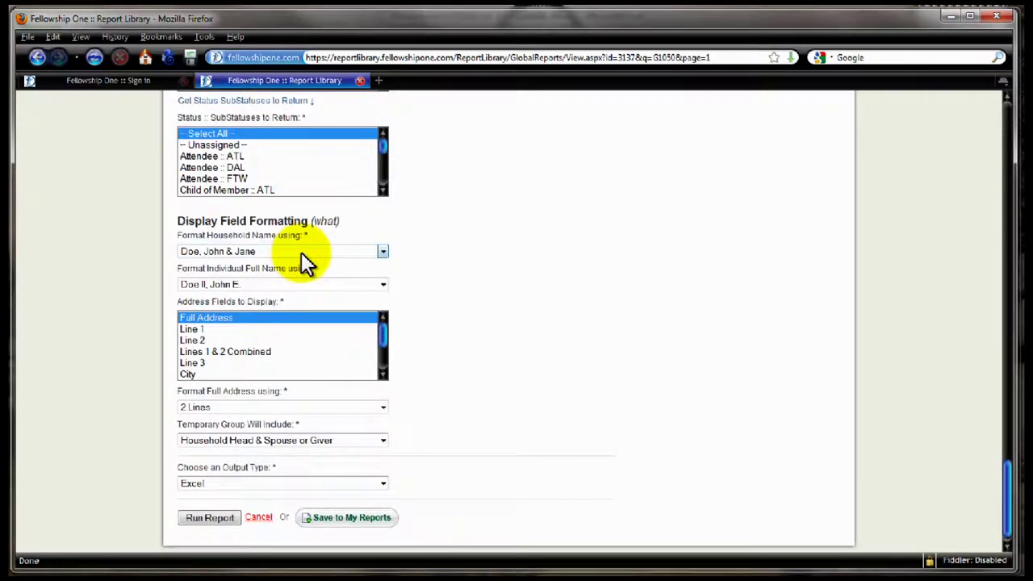
pyautogui.click(301, 252)
pyautogui.click(301, 252)
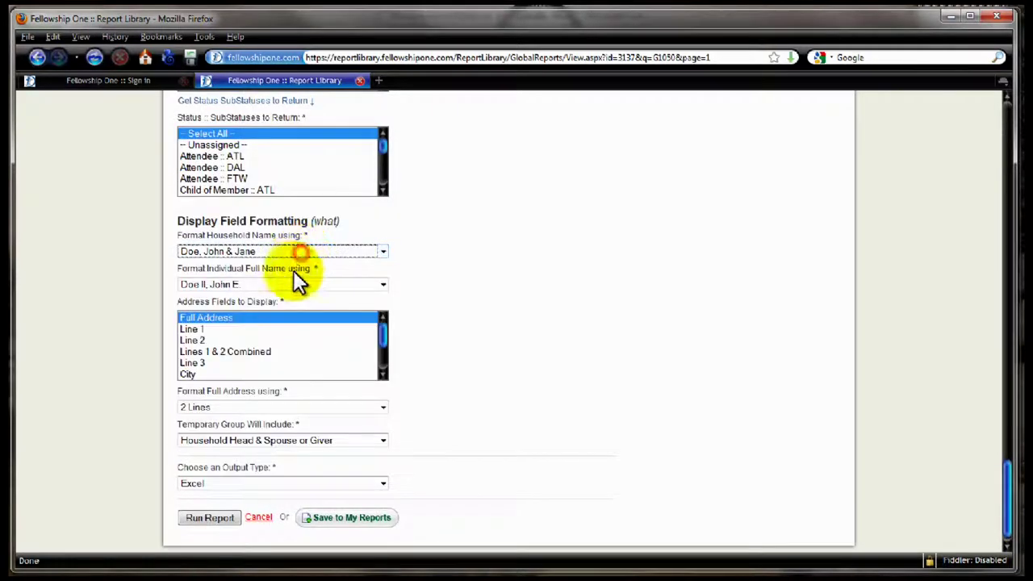
pyautogui.click(292, 285)
pyautogui.click(288, 286)
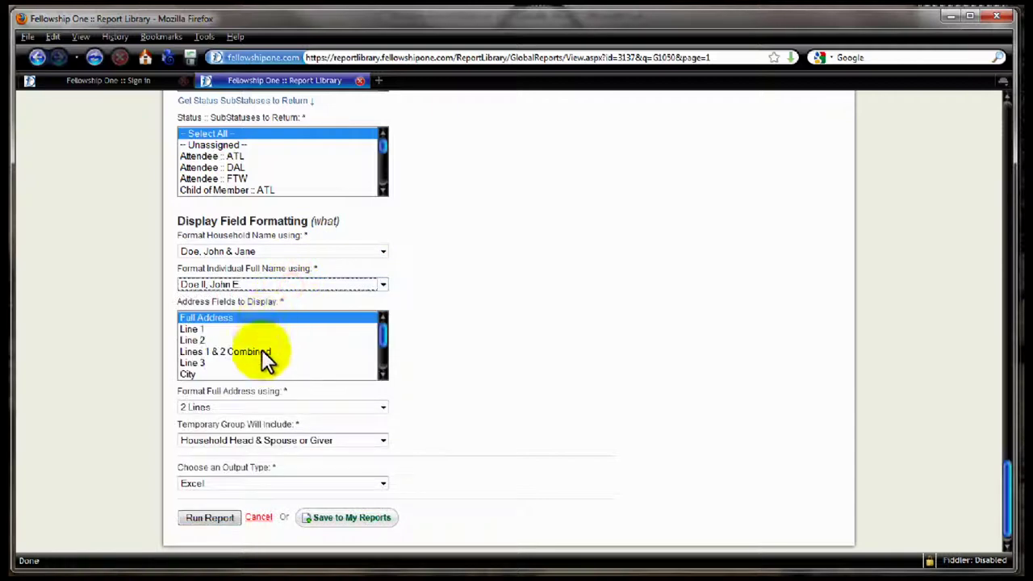
pyautogui.click(262, 440)
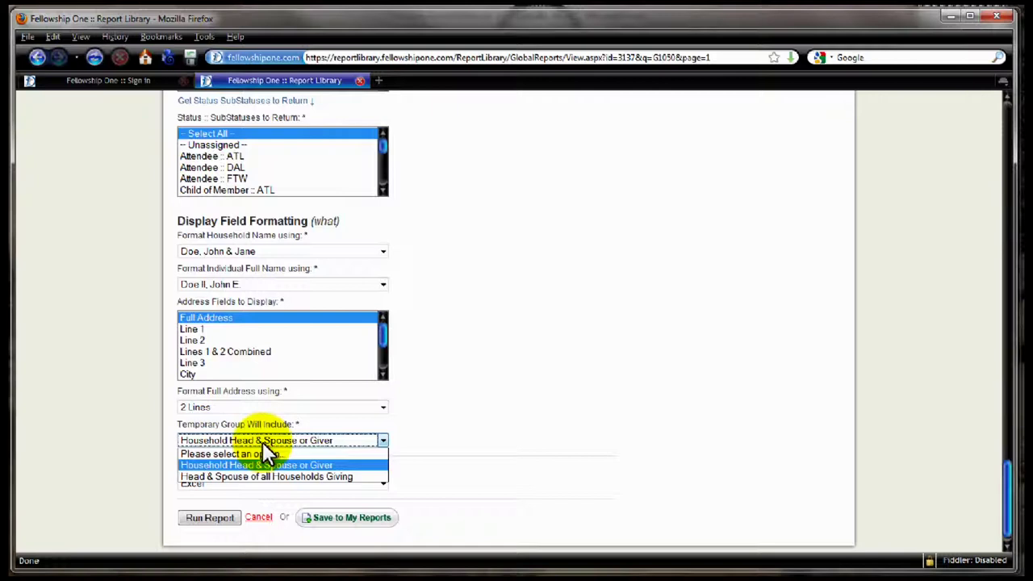
pyautogui.click(262, 441)
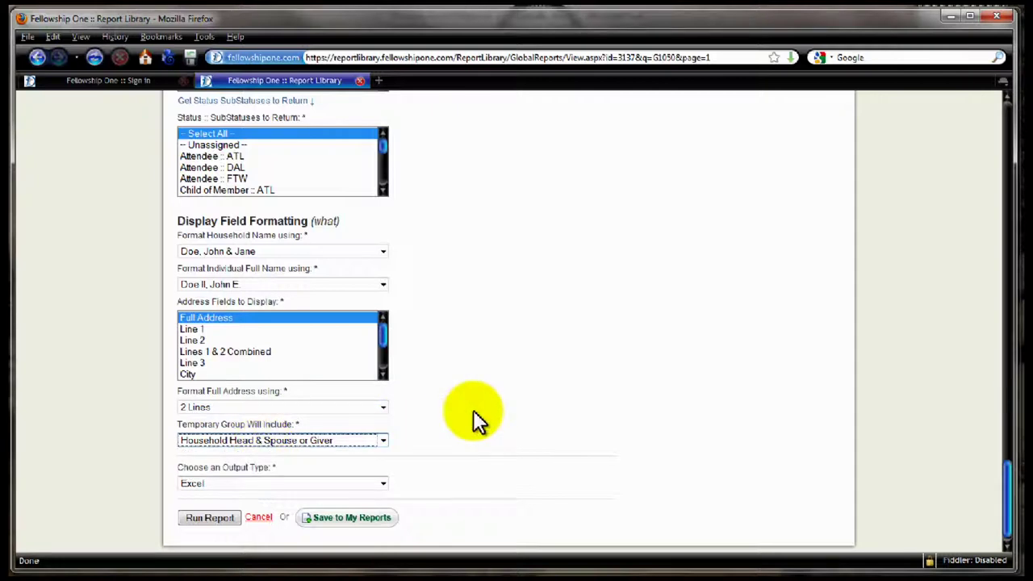